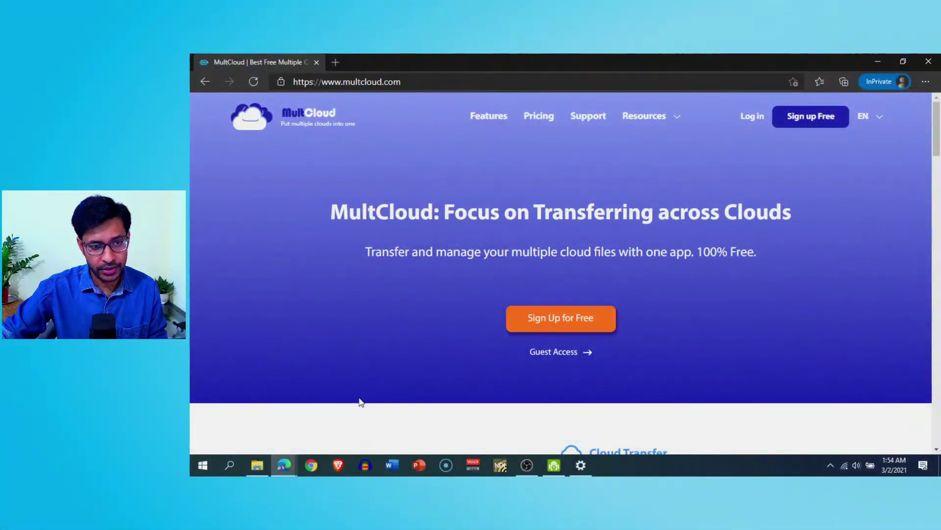
Select the full web address in the private window's address bar
left_click(411, 80)
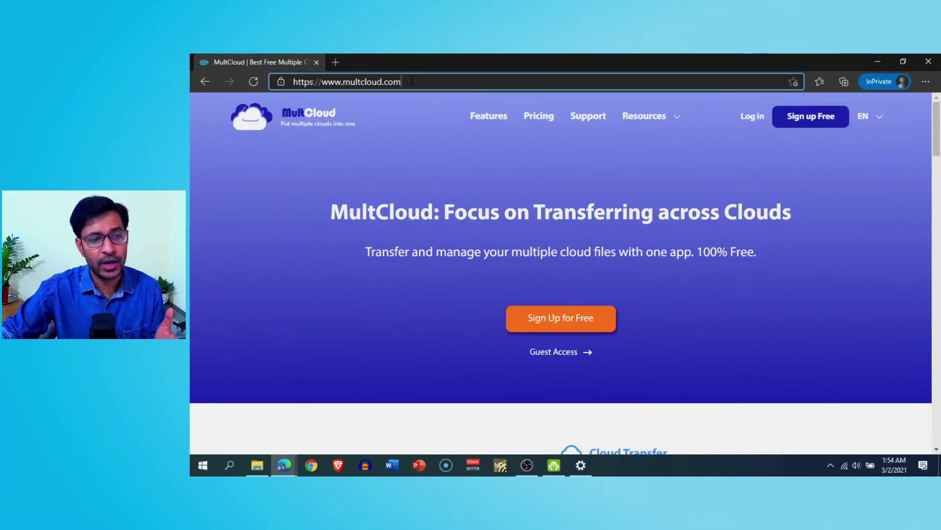
left_click_drag(412, 81, 293, 81)
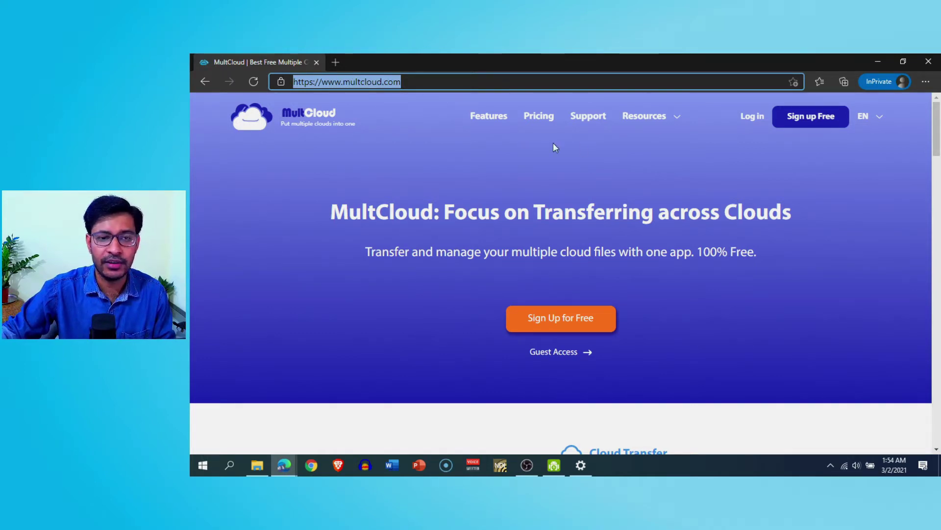
left_click(643, 167)
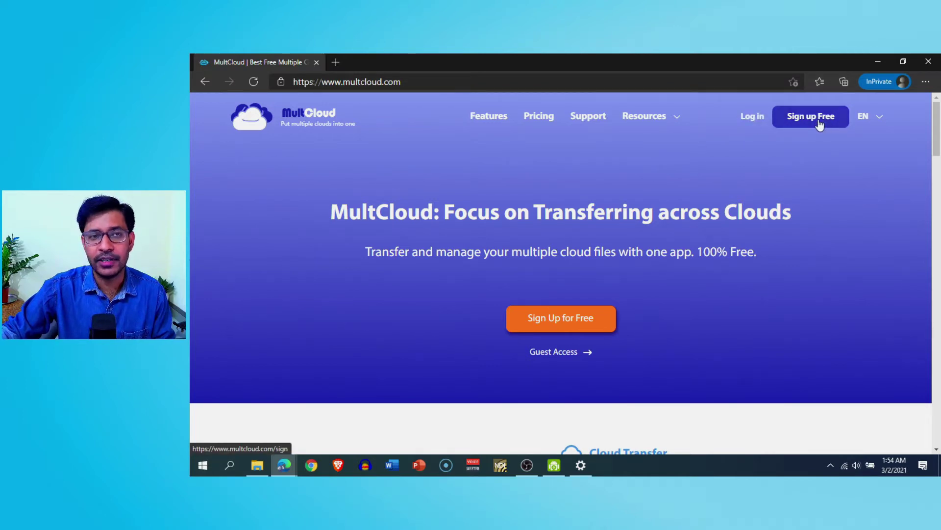
Open and close the Log in form, then switch to the signed-in non-private Edge window
left_click(752, 117)
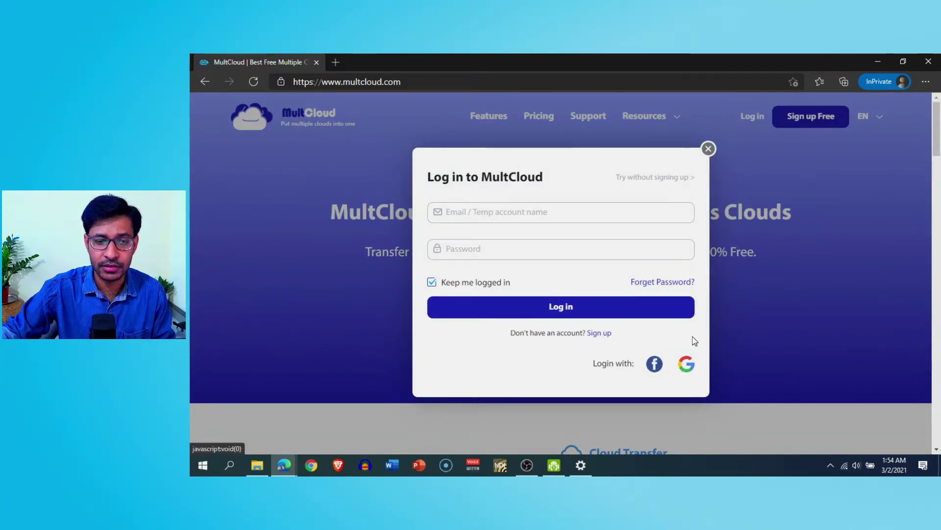
left_click(708, 149)
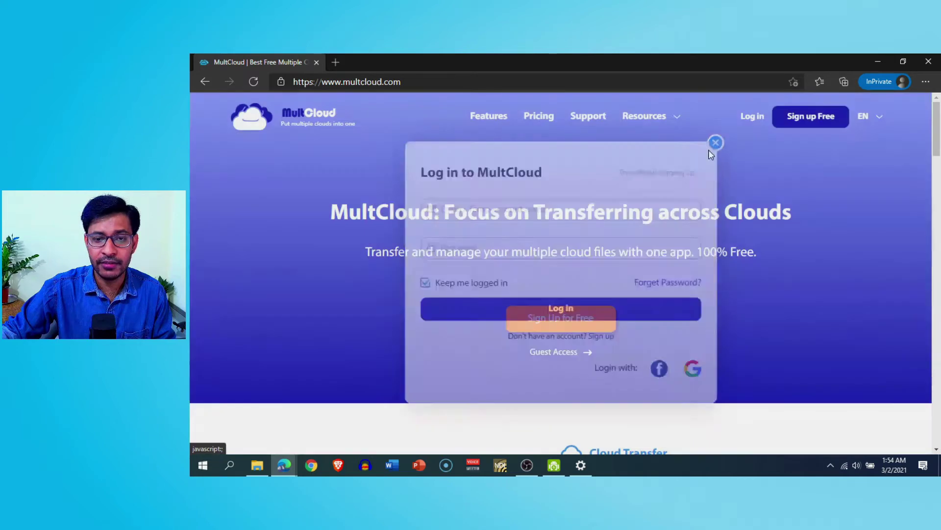
mouse_move(287, 463)
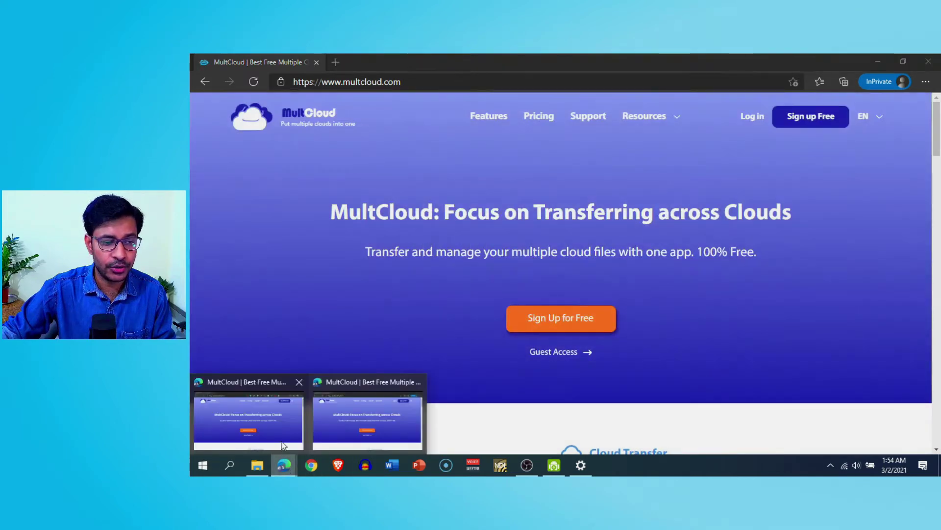
left_click(263, 415)
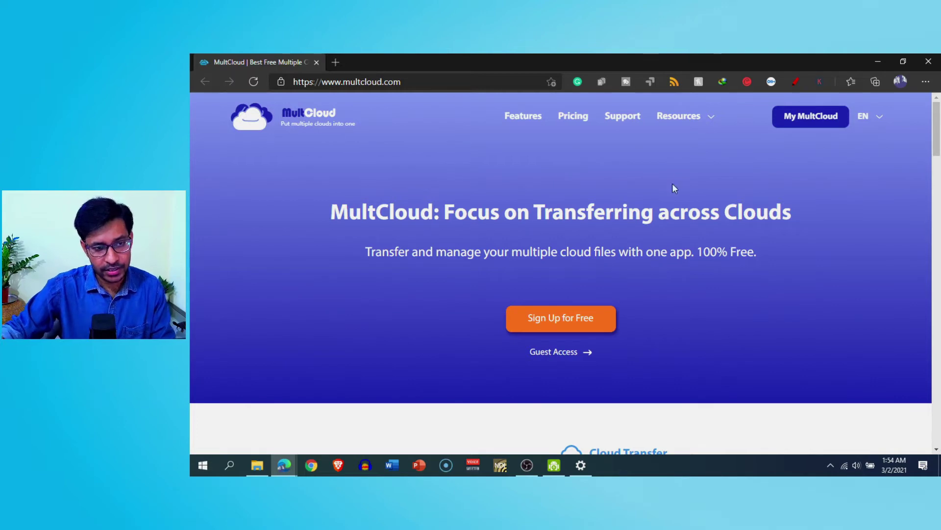
Open the My MultCloud dashboard listing Google Drive and OneDrive, and dismiss the login-location warning
left_click(811, 117)
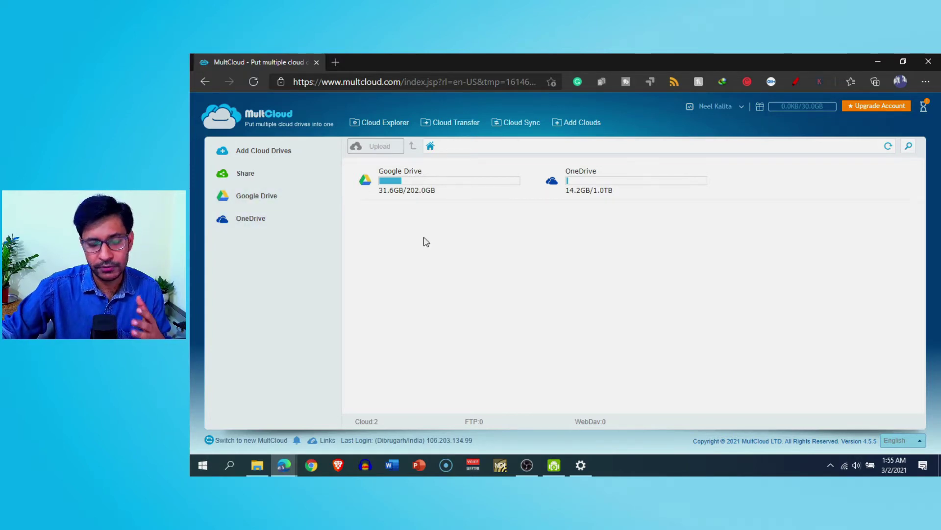
left_click(267, 199)
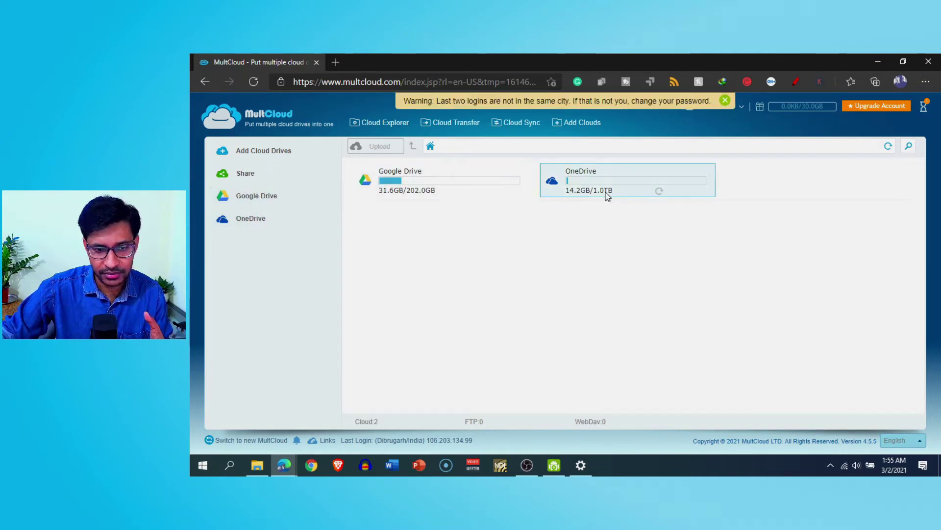
left_click(726, 101)
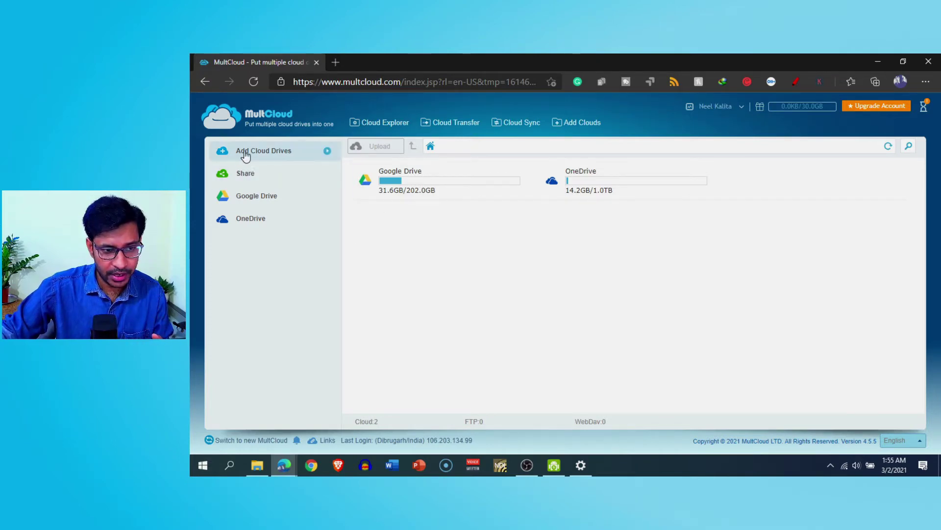
Open Add Cloud Drives and browse the services grid from Google Drive and Dropbox to BaiDu
left_click(271, 153)
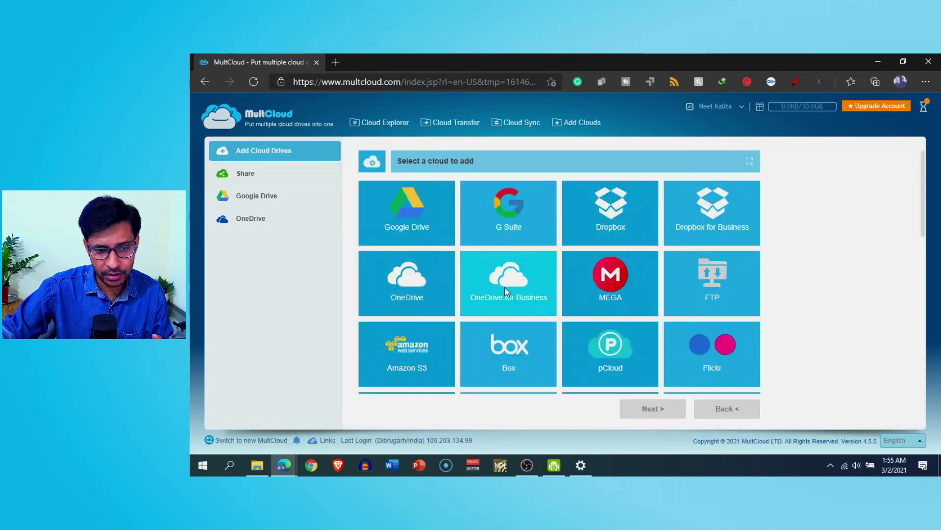
scroll(416, 292, "down", 3)
scroll(586, 322, "down", 5)
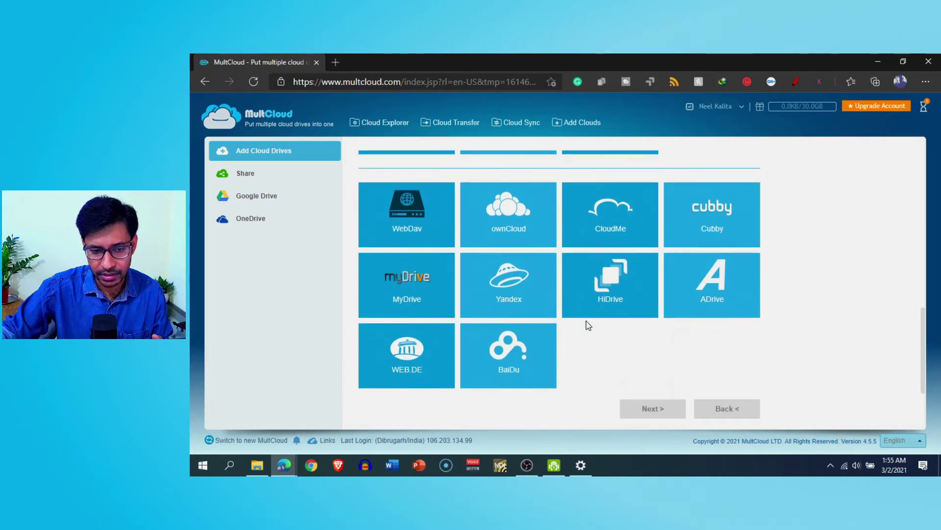
scroll(587, 321, "up", 8)
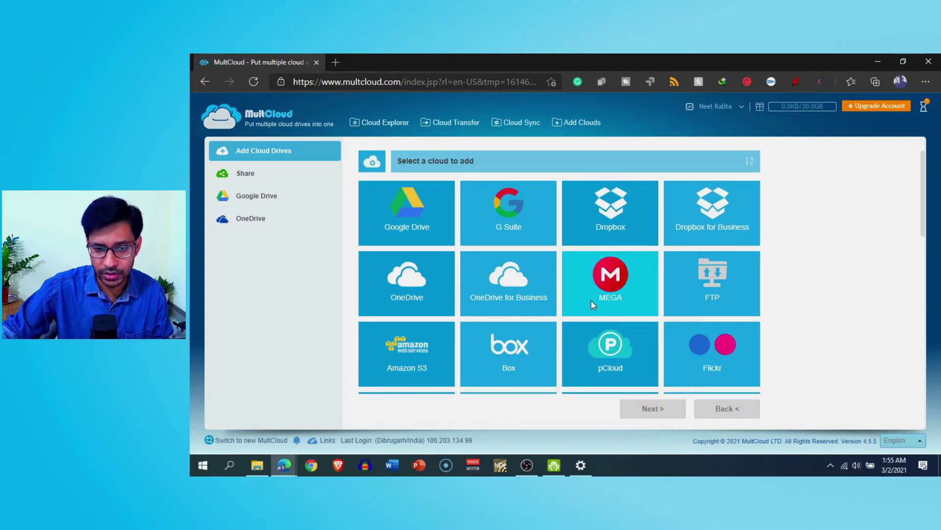
left_click(613, 222)
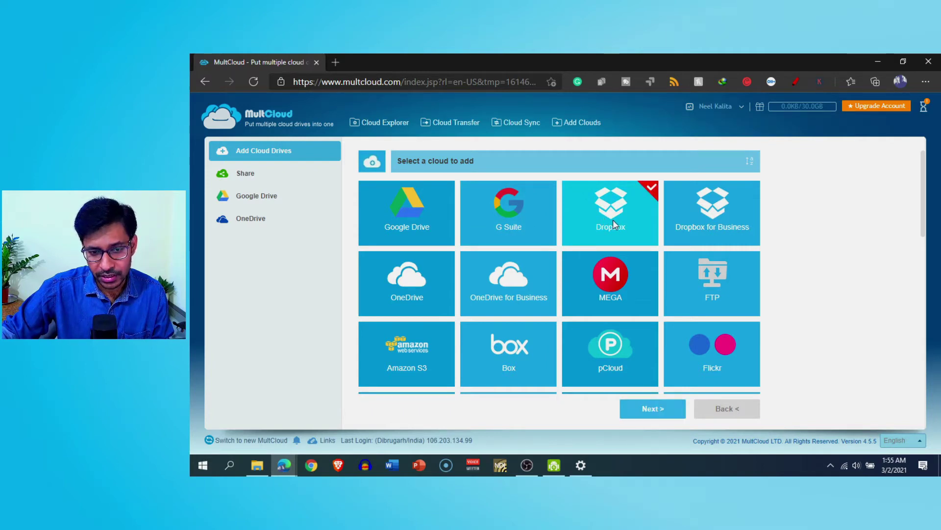
left_click(652, 418)
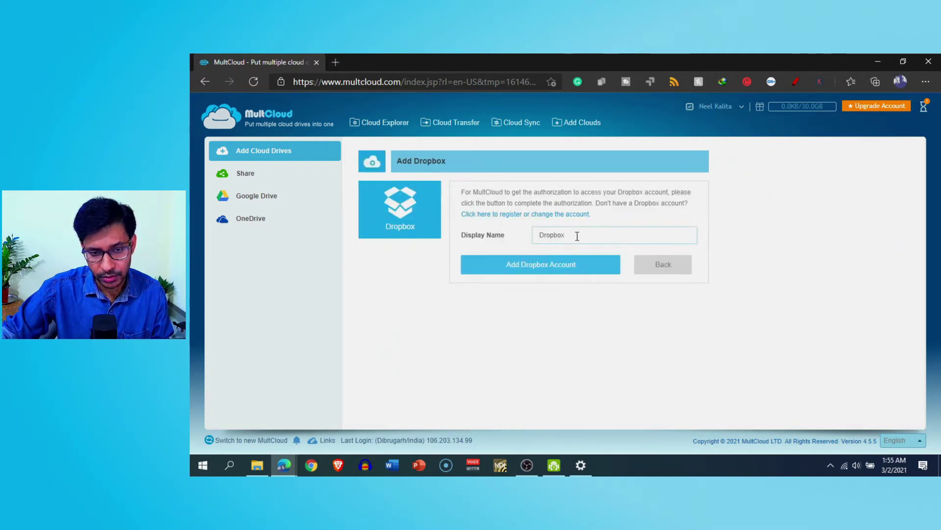
left_click_drag(577, 236, 512, 239)
left_click(526, 265)
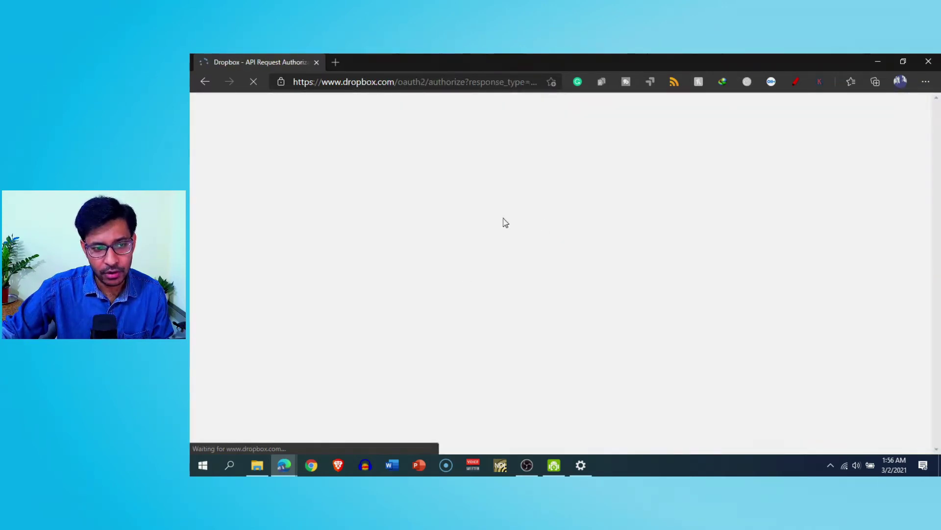
left_click(205, 82)
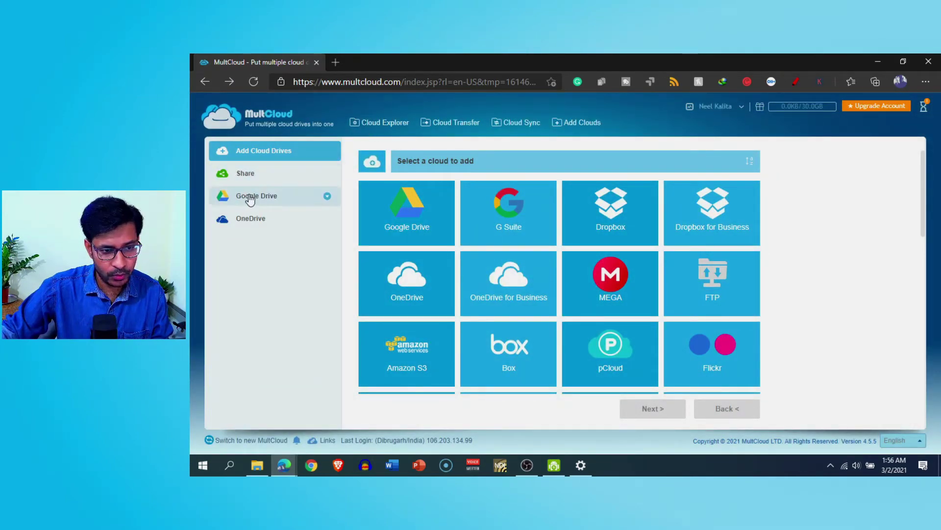
Copy Google Drive's 1 Demo Folder, then show the actions for OneDrive's Design Works folder
left_click(384, 123)
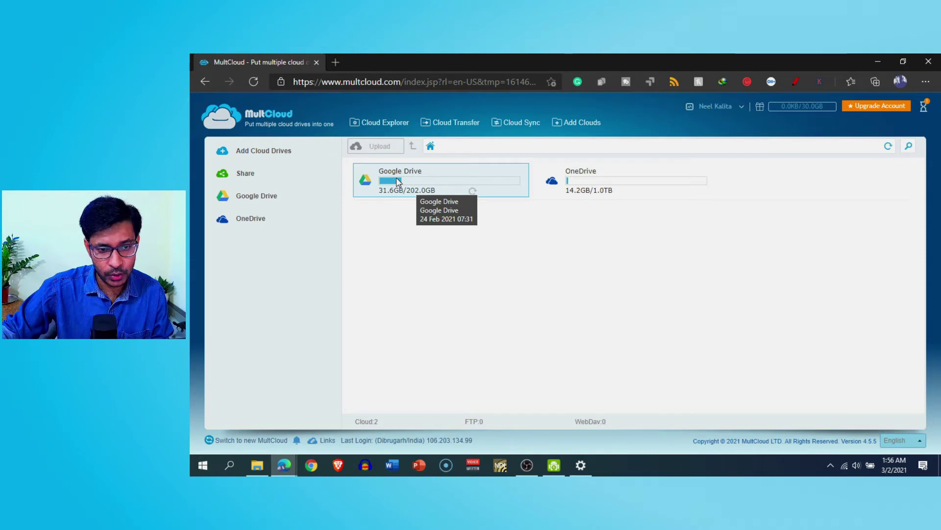
double_click(406, 184)
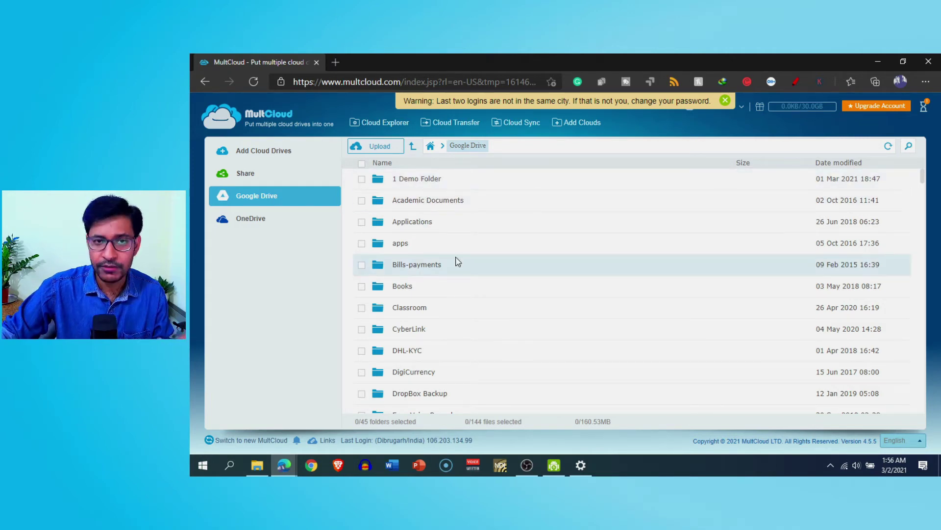
right_click(416, 184)
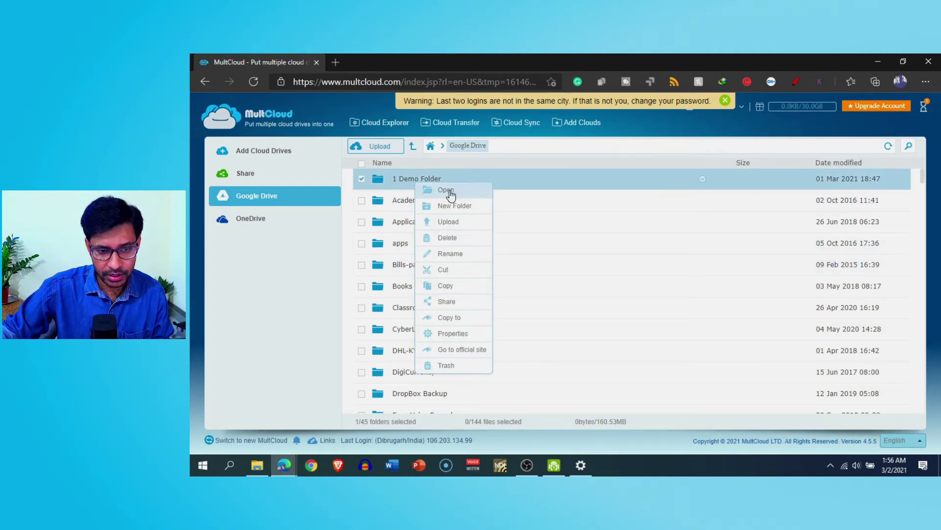
left_click(455, 288)
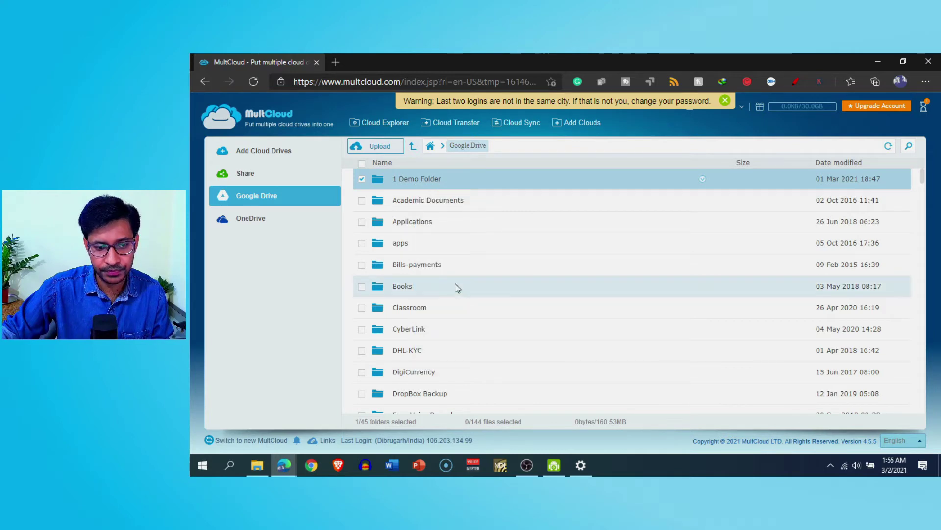
left_click(253, 221)
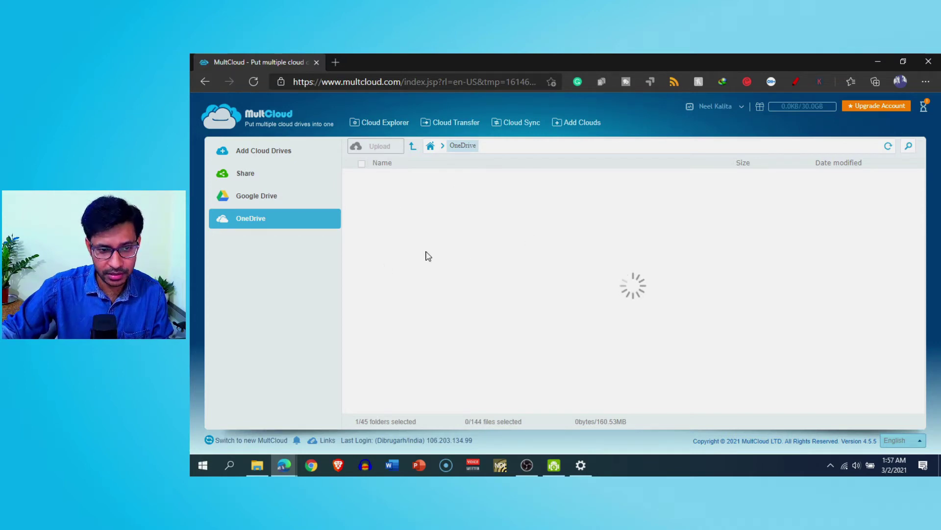
right_click(523, 218)
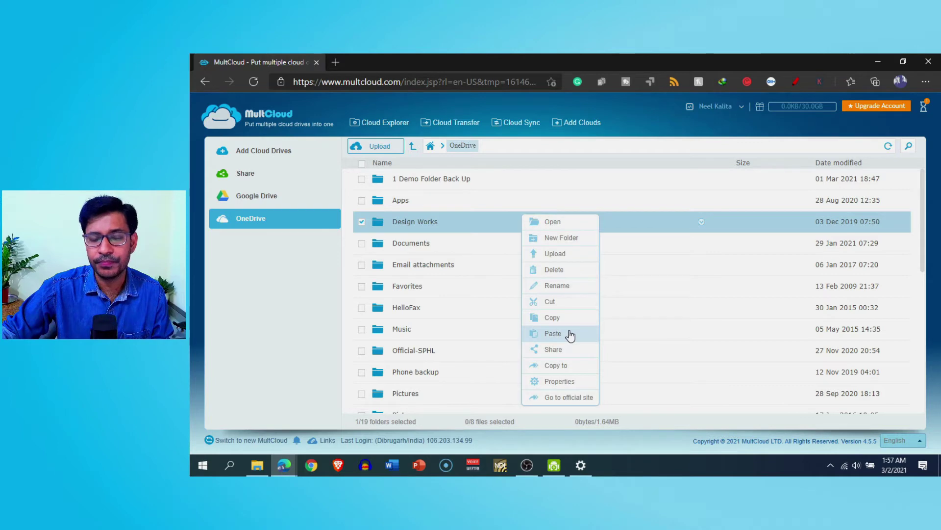
Set Google Drive\1 Demo Folder as the Cloud Transfer source
left_click(456, 126)
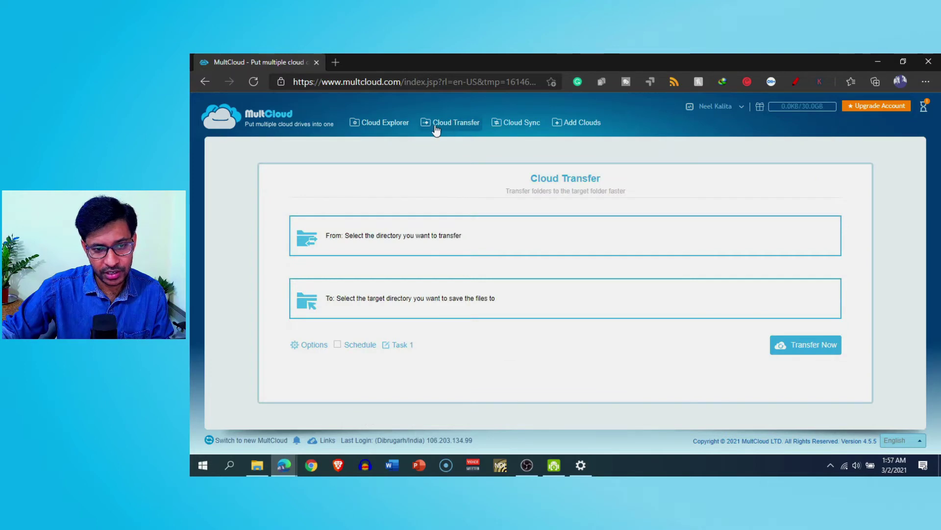
left_click(424, 239)
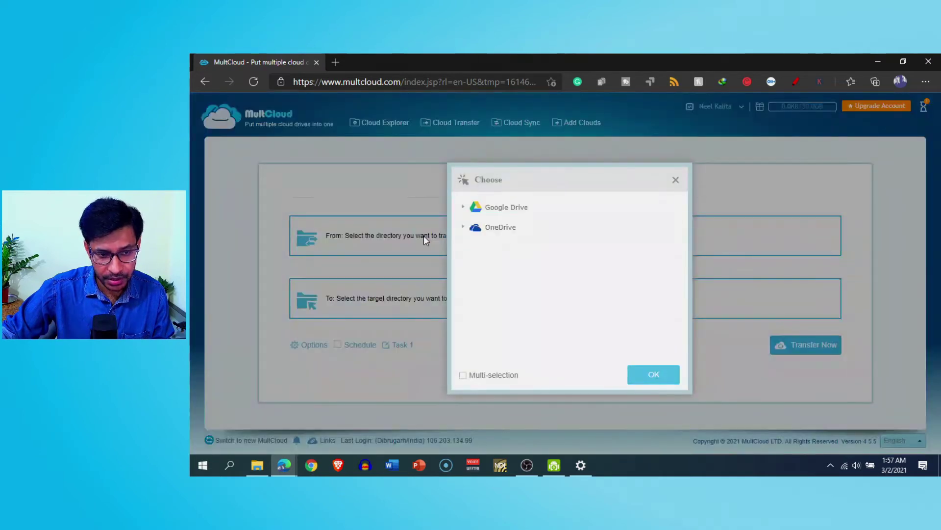
left_click(464, 209)
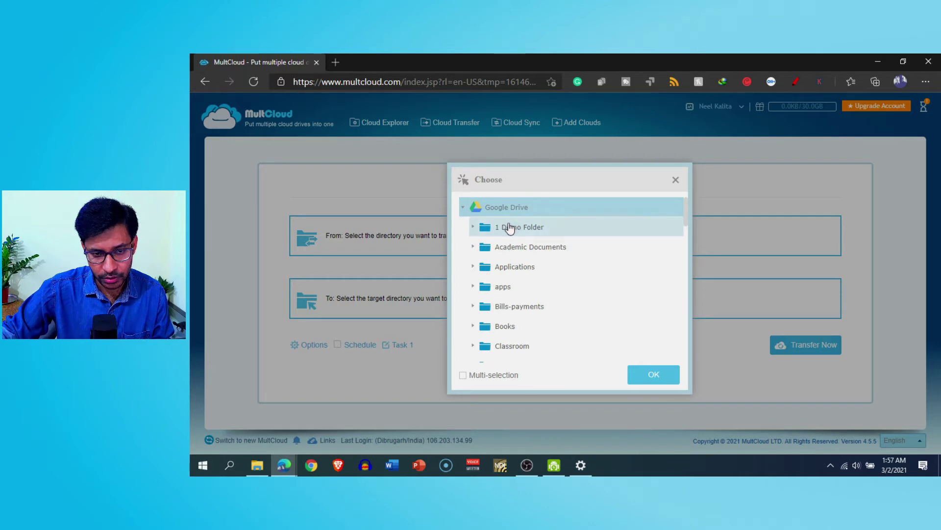
left_click(511, 227)
left_click(654, 383)
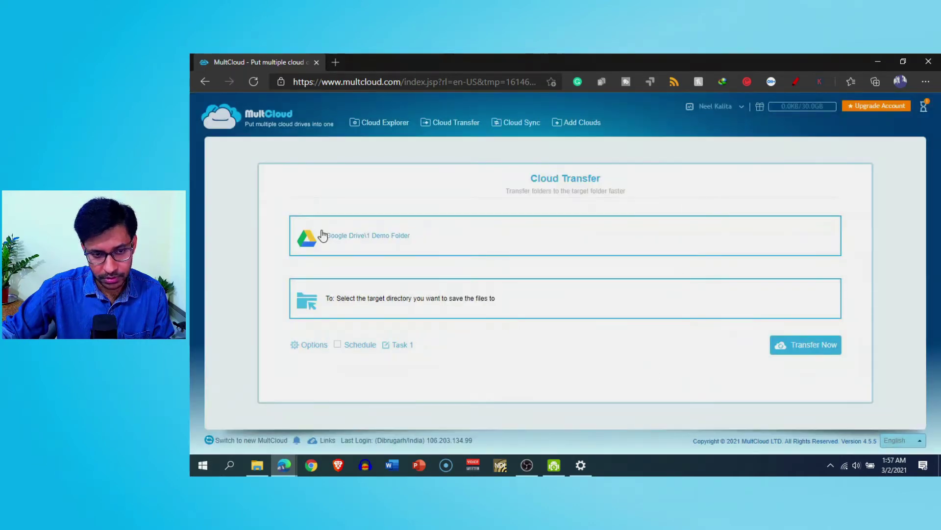
Browse OneDrive in the destination chooser and close it without choosing a target
left_click(360, 298)
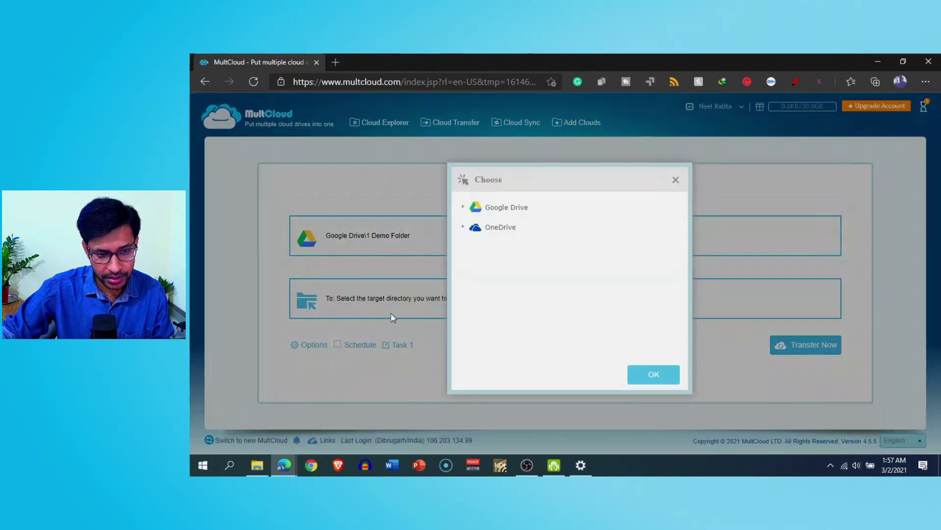
left_click(462, 228)
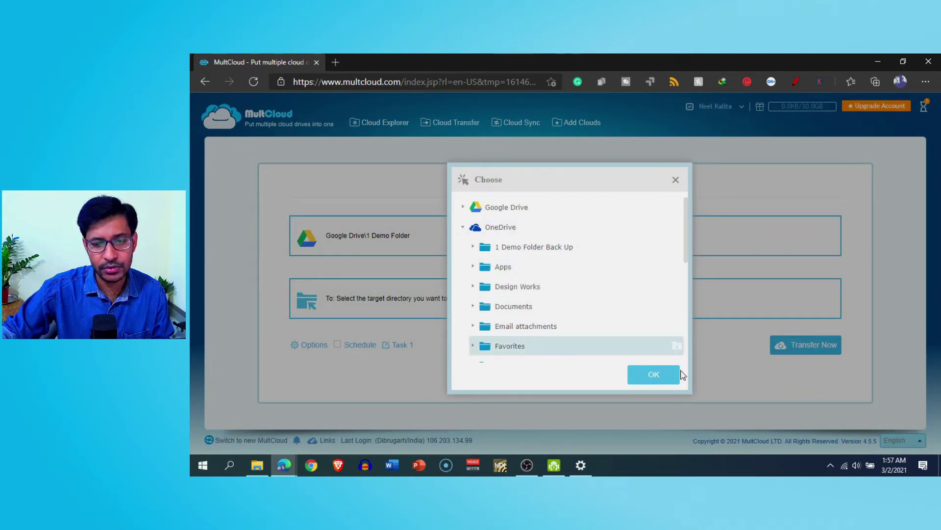
left_click(676, 181)
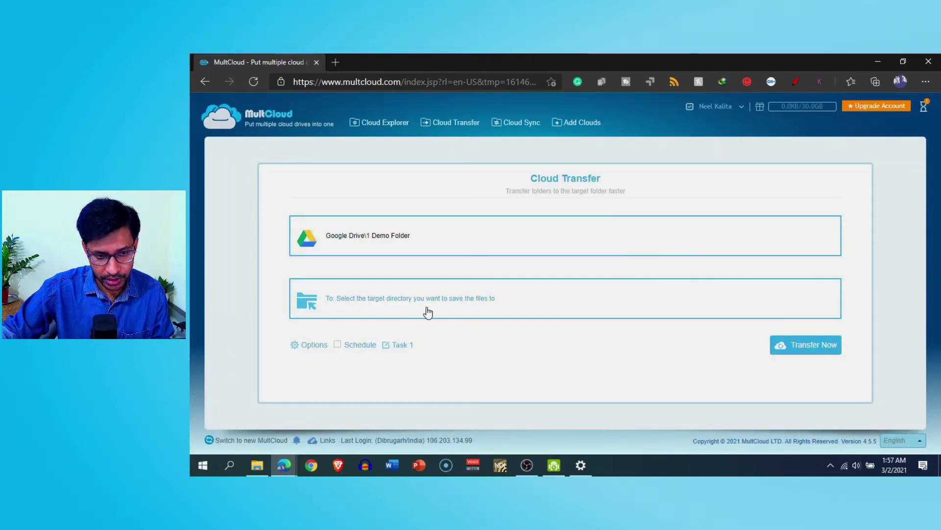
Open OneDrive's 1 Demo Folder Back Up, then Google Drive's 1 Demo Folder
left_click(405, 125)
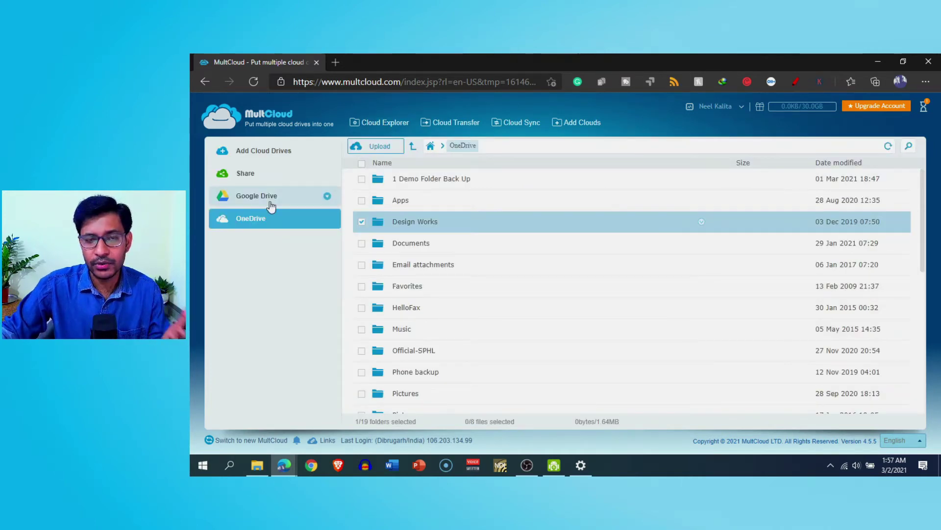
double_click(429, 180)
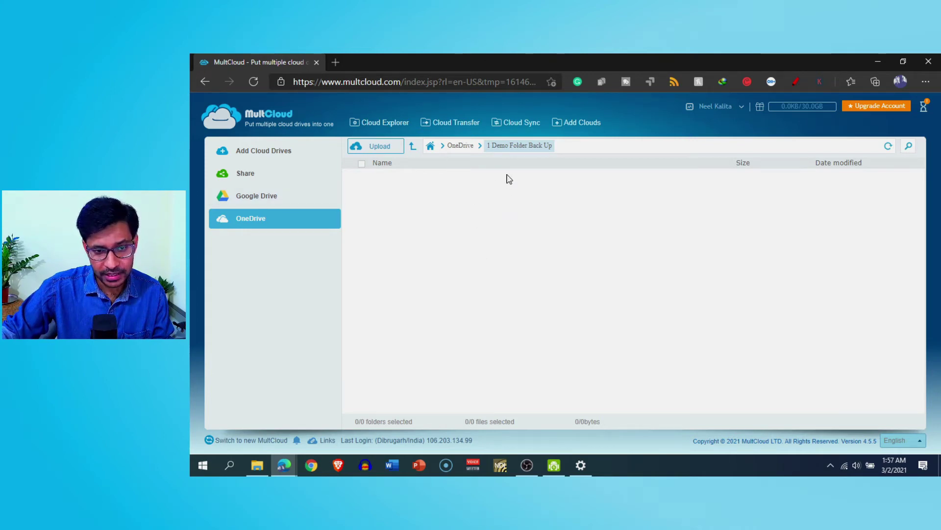
left_click(254, 201)
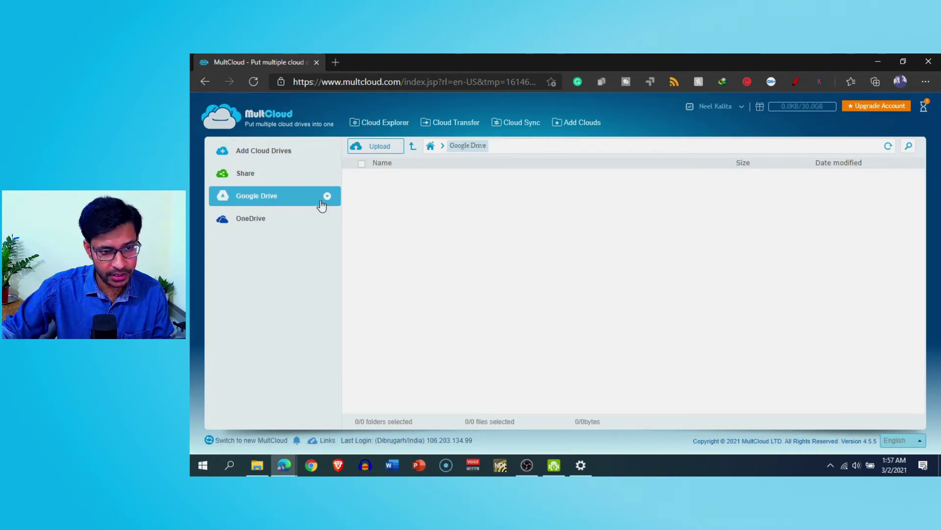
left_click(242, 203)
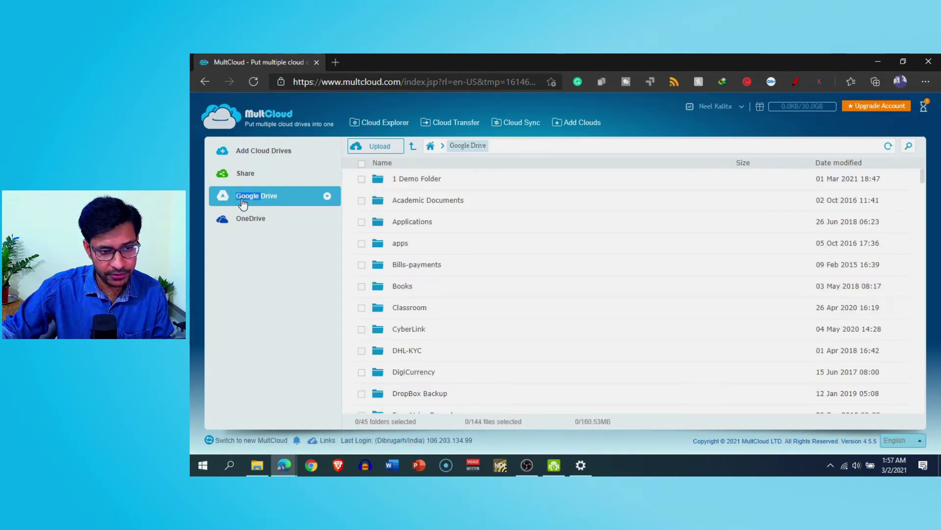
double_click(474, 186)
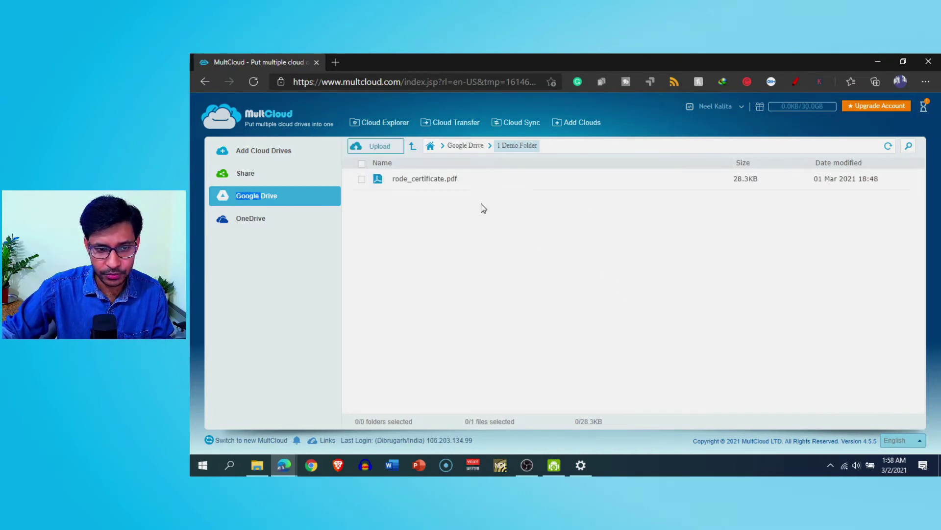
Copy rode_certificate.pdf and paste it into OneDrive's 1 Demo Folder Back Up
left_click(439, 179)
right_click(439, 179)
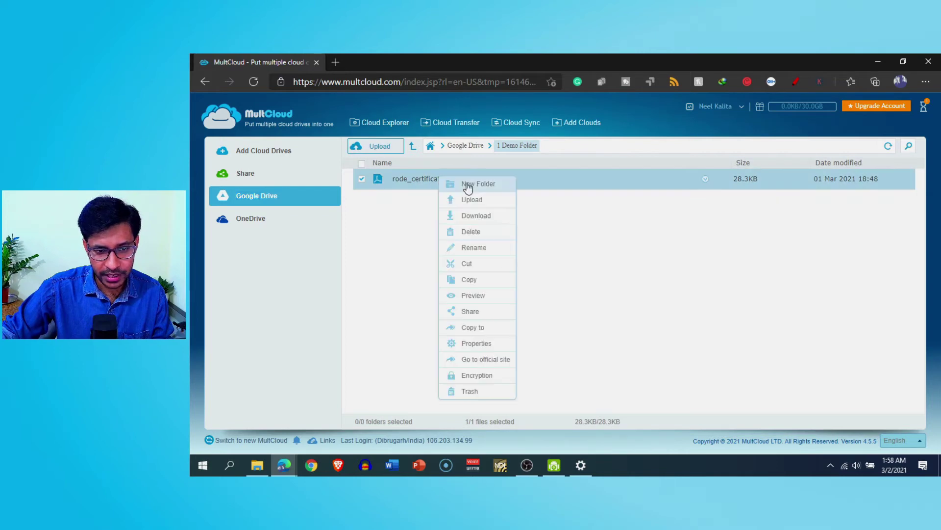
left_click(469, 279)
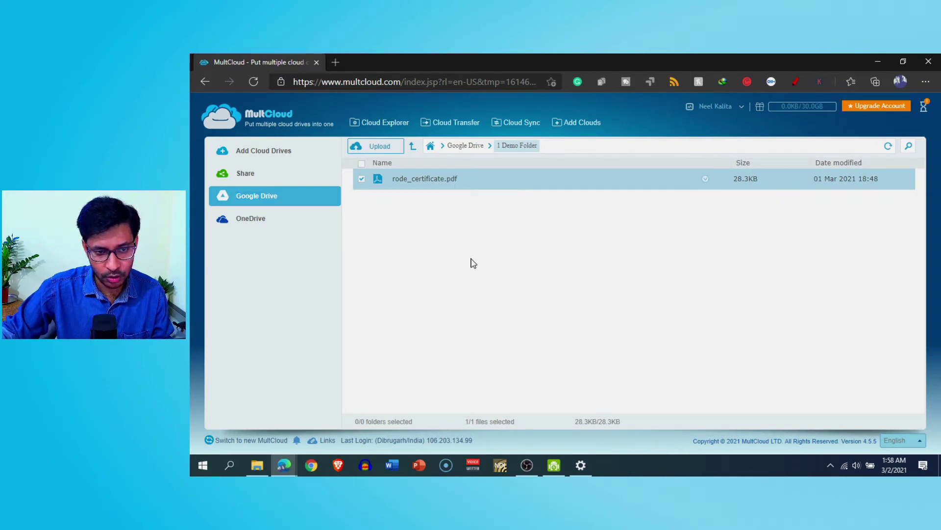
left_click(239, 222)
left_click(466, 178)
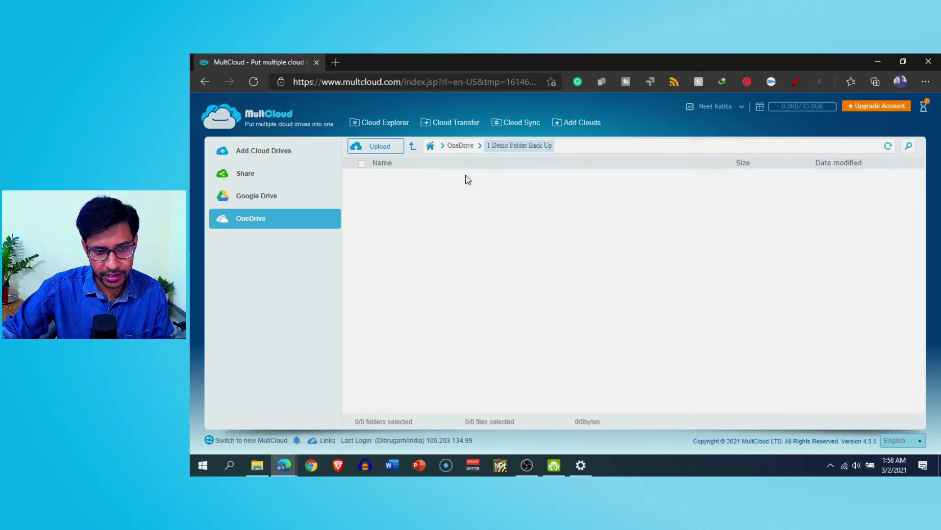
right_click(440, 223)
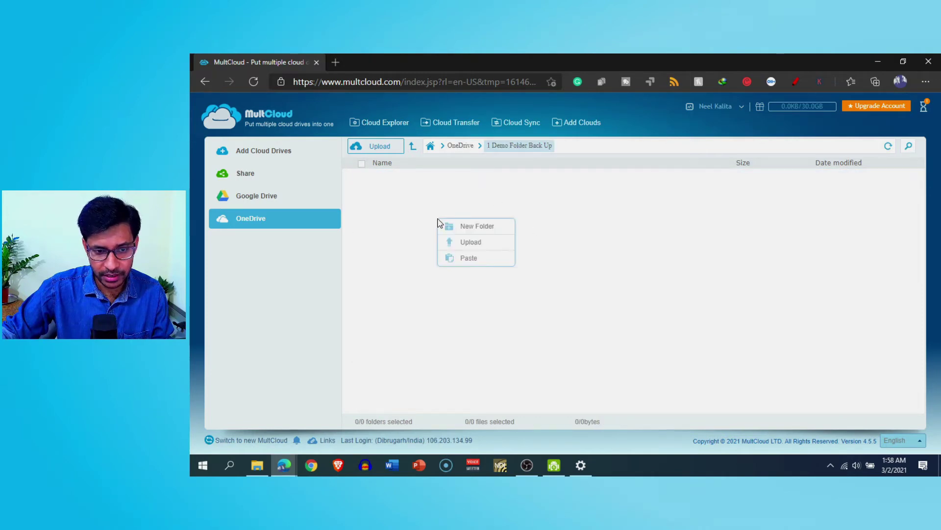
left_click(470, 259)
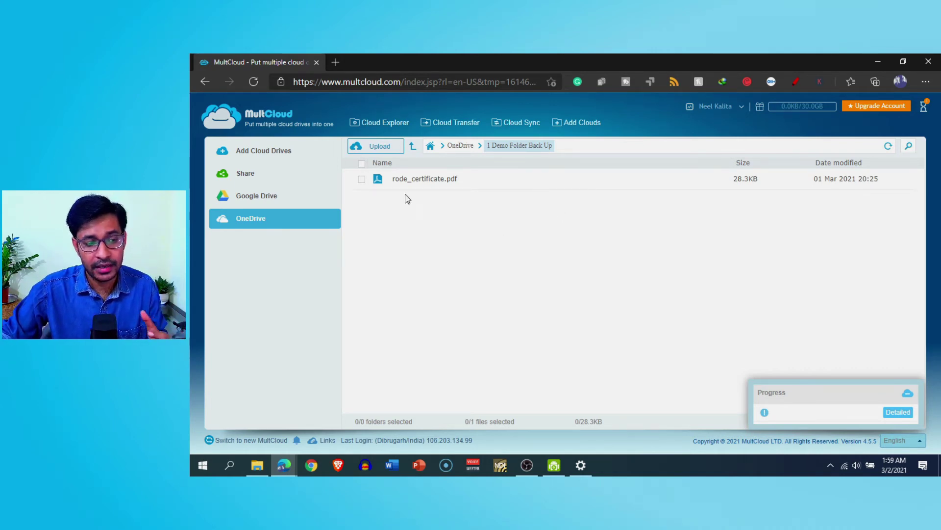
Once the PDF has been pasted, go back to Google Drive's top-level folder list
left_click(274, 197)
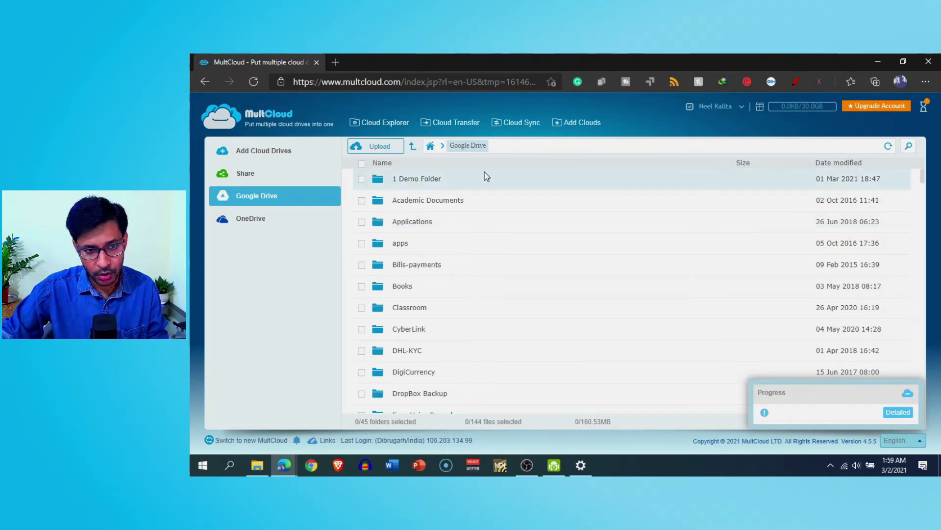
Start a Cloud Sync task with Google Drive\1 Demo Folder as the source
left_click(518, 130)
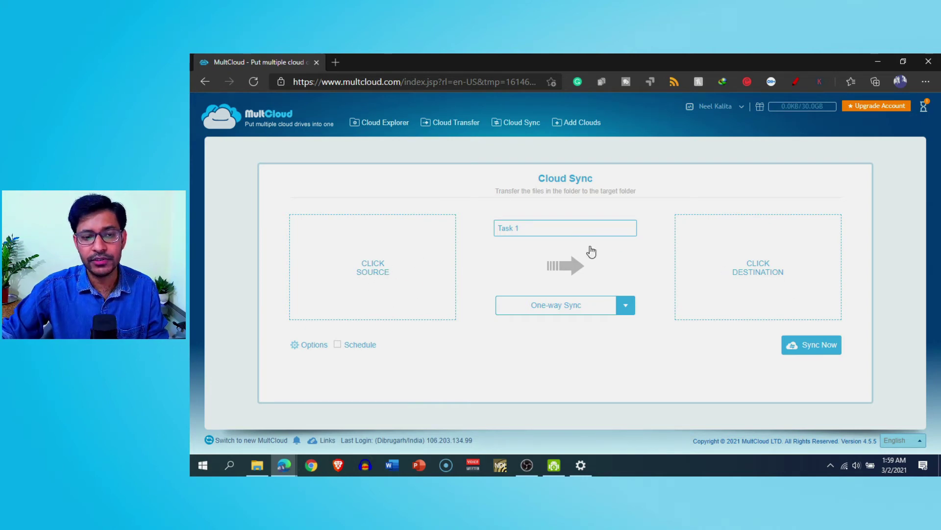
left_click(385, 267)
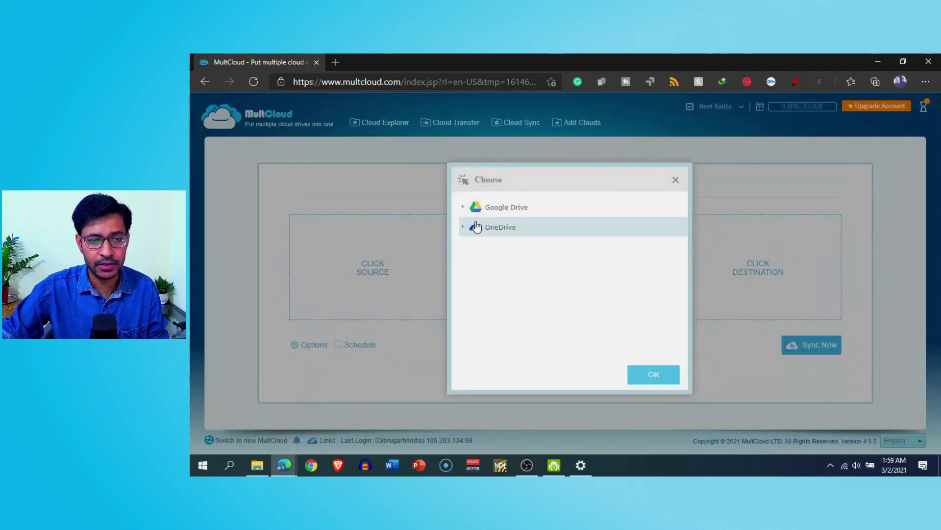
left_click(465, 208)
left_click(521, 229)
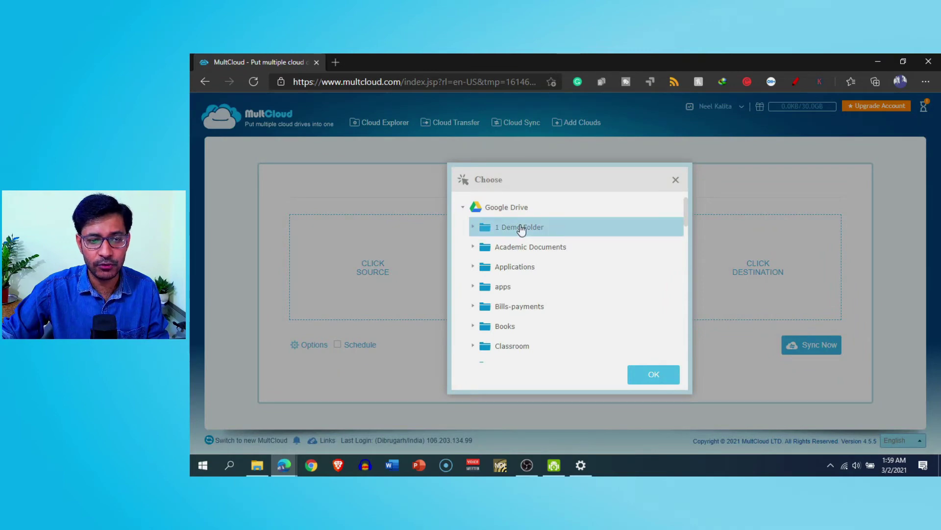
left_click(657, 379)
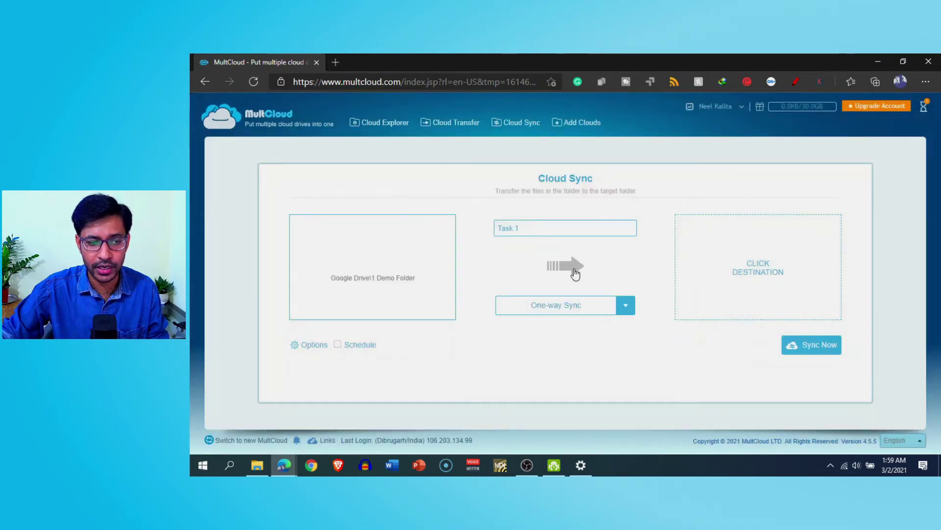
Set OneDrive\1 Demo Folder Back Up as the sync destination
left_click(763, 267)
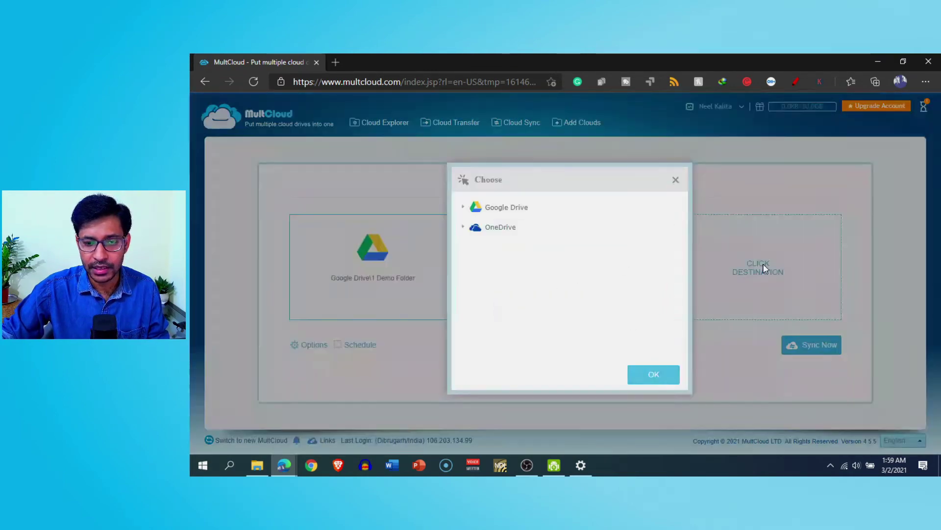
left_click(505, 229)
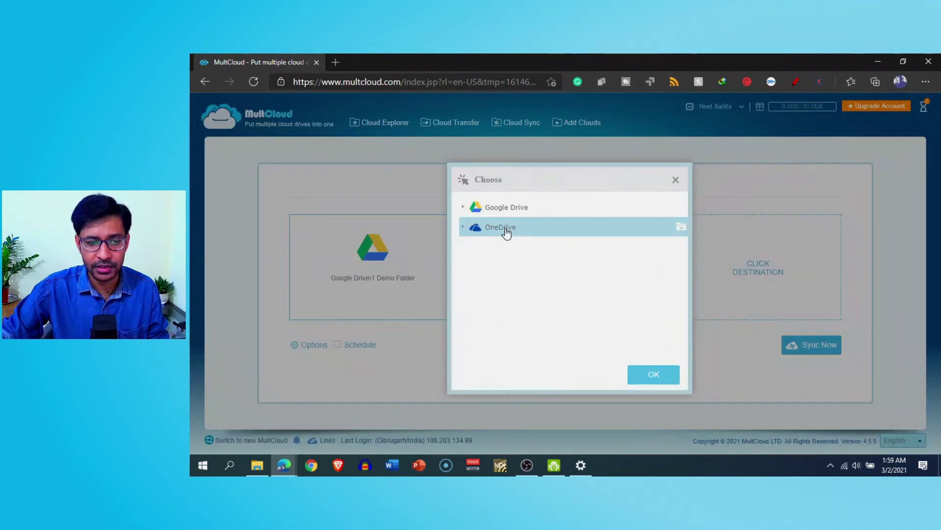
left_click(463, 228)
left_click(534, 248)
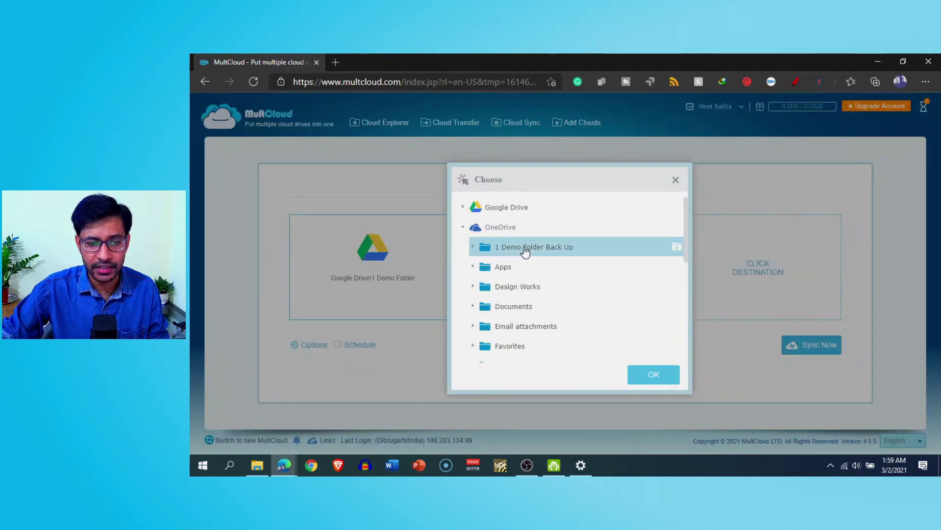
left_click(658, 375)
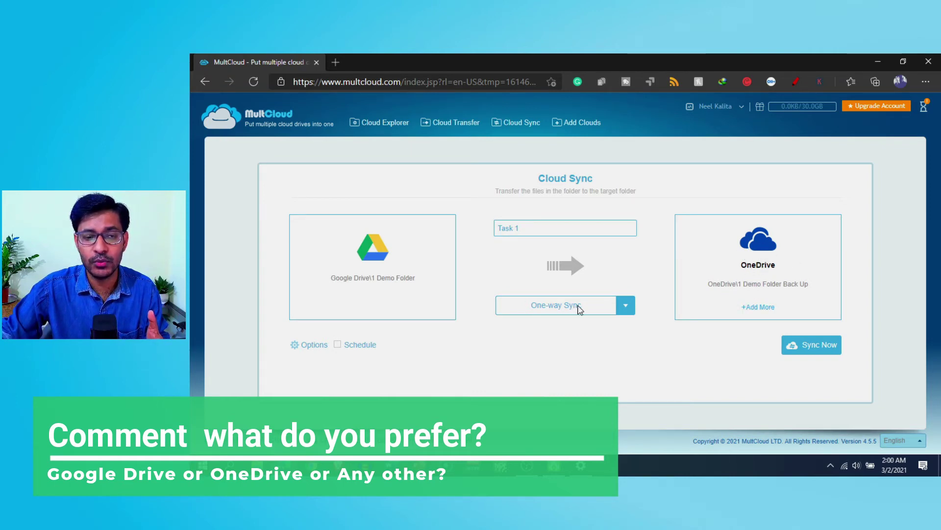
Change the demo-folder sync task's mode from One-way Sync to Two-way Sync
left_click(626, 305)
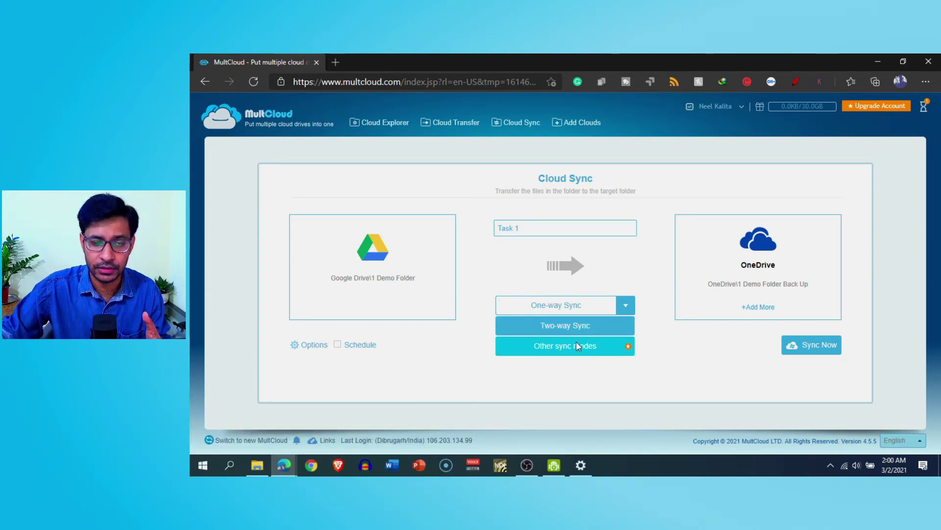
left_click(569, 328)
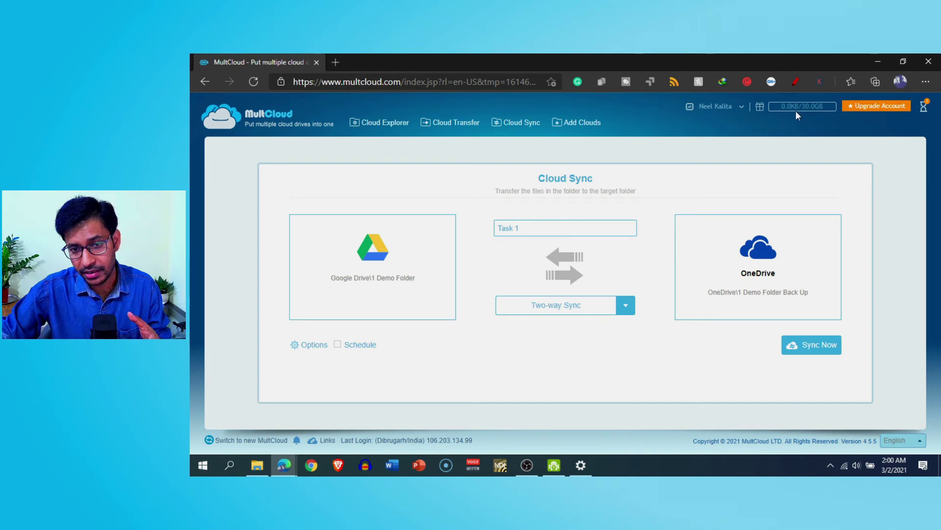
mouse_move(811, 111)
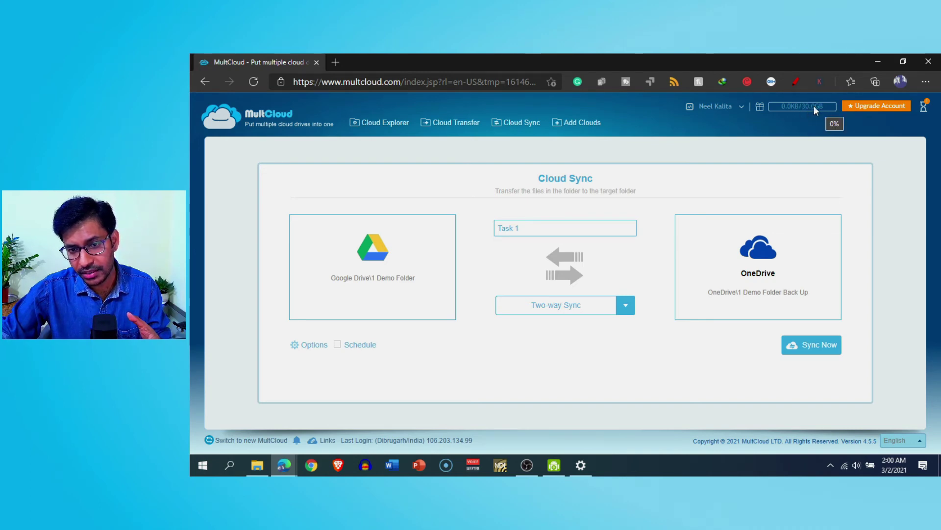
Open Upgrade Account and review the Free $0.00, Monthly $9.90 and Yearly $119.9 plans
left_click(871, 111)
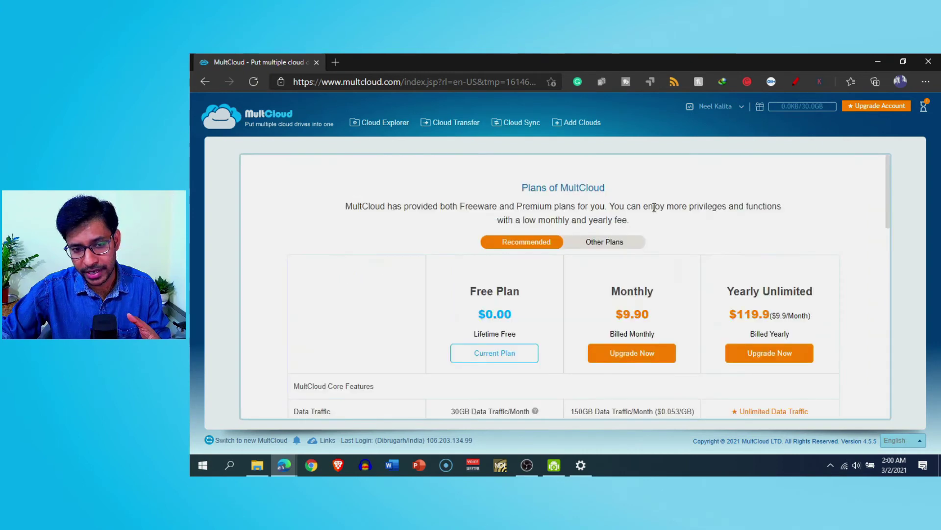
scroll(540, 328, "down", 5)
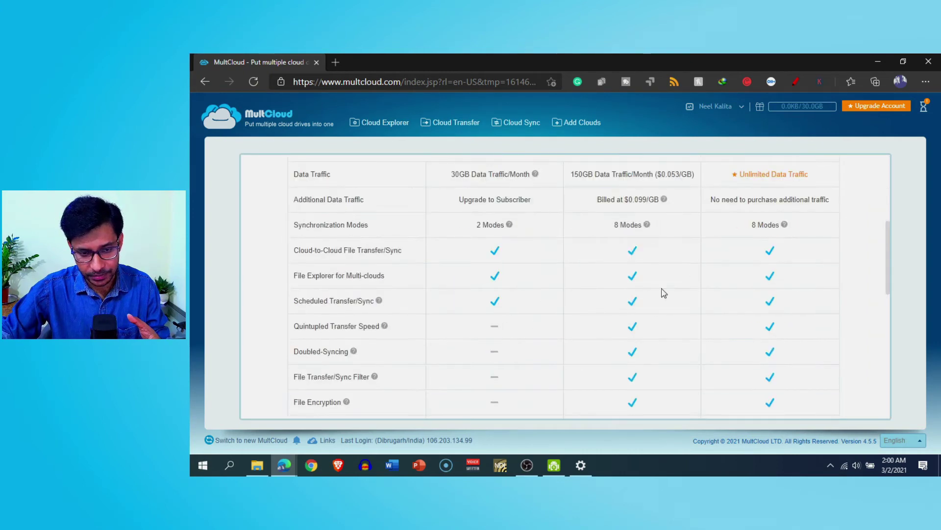
scroll(535, 274, "up", 2)
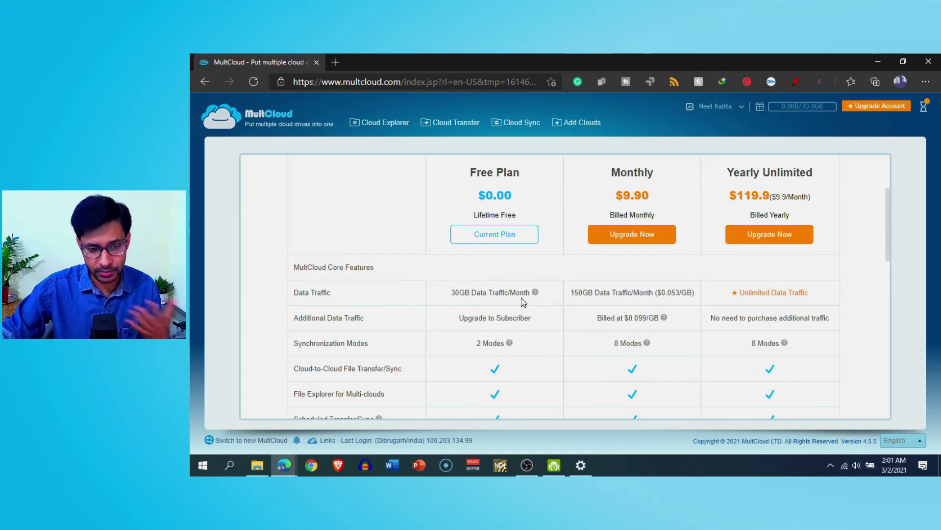
scroll(524, 303, "down", 1)
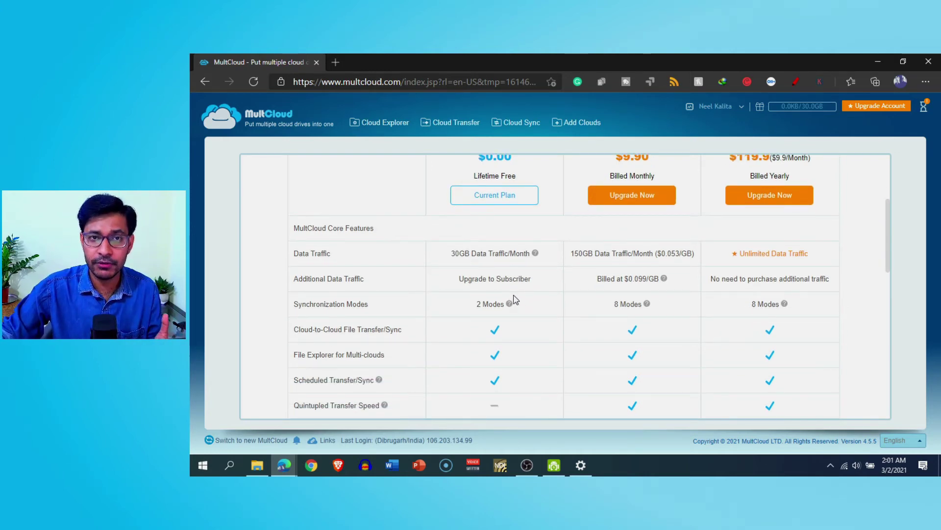
scroll(754, 304, "up", 4)
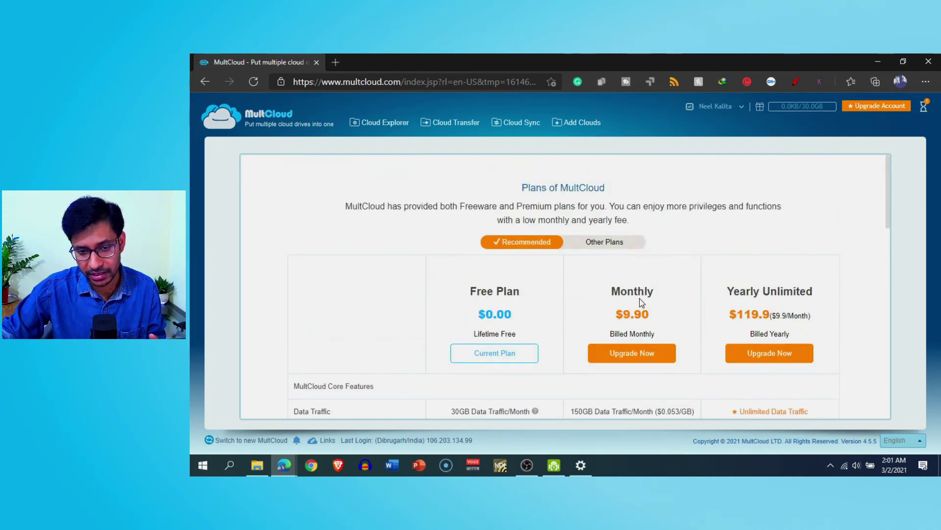
scroll(784, 312, "down", 10)
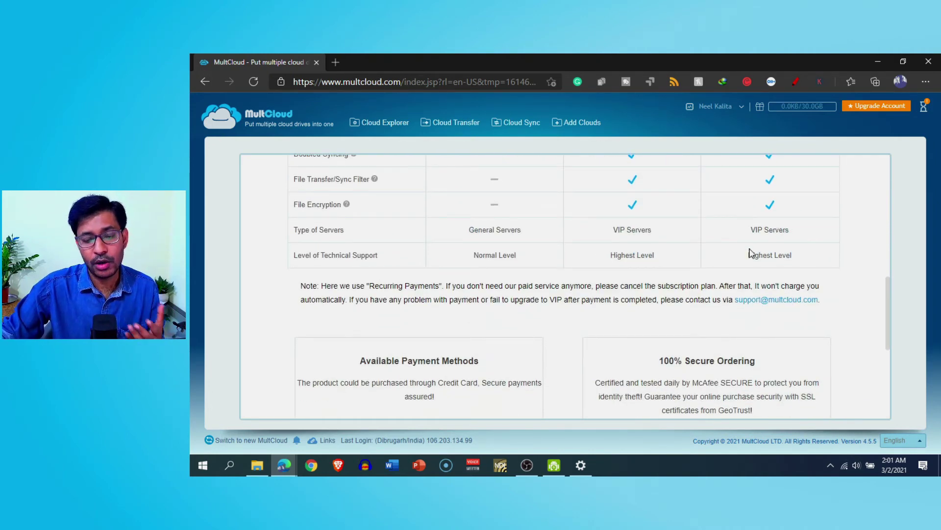
scroll(750, 253, "up", 10)
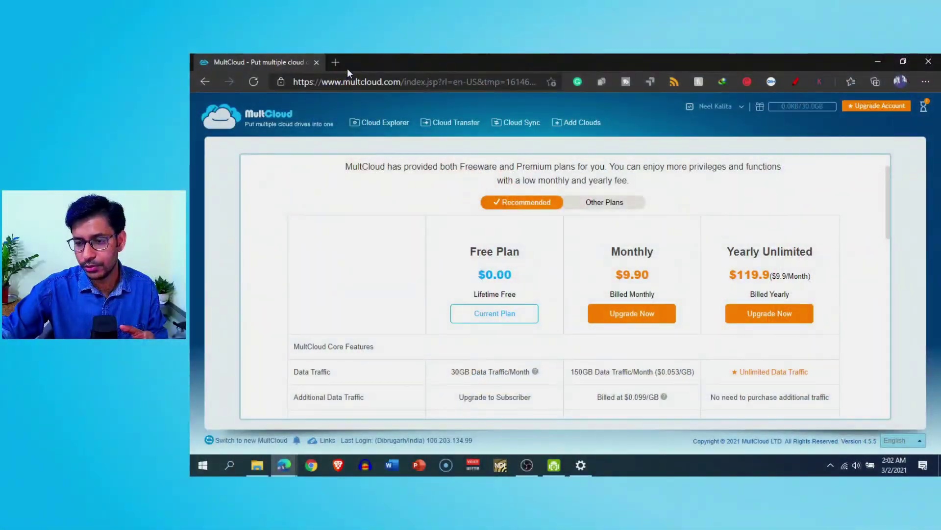
Search Google for 'microsoft 365' in a new Edge tab and browse the results
left_click(336, 62)
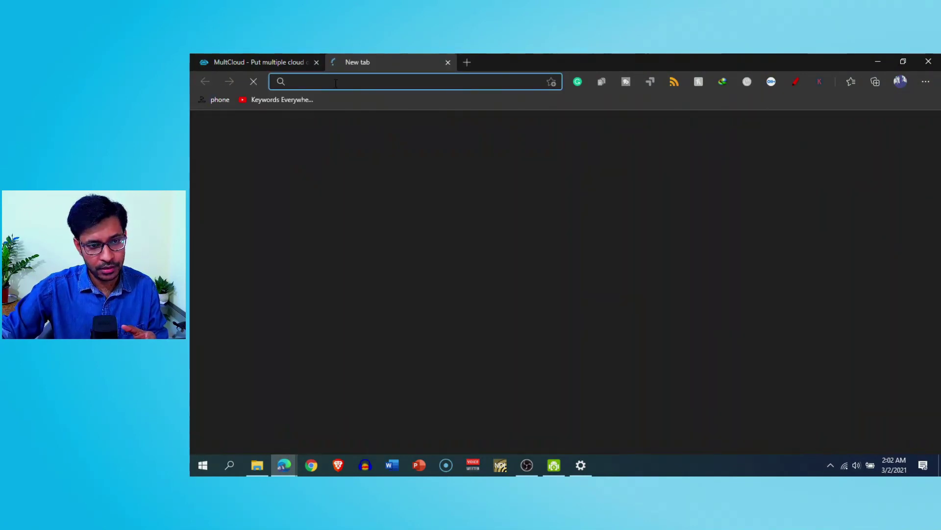
type("mic")
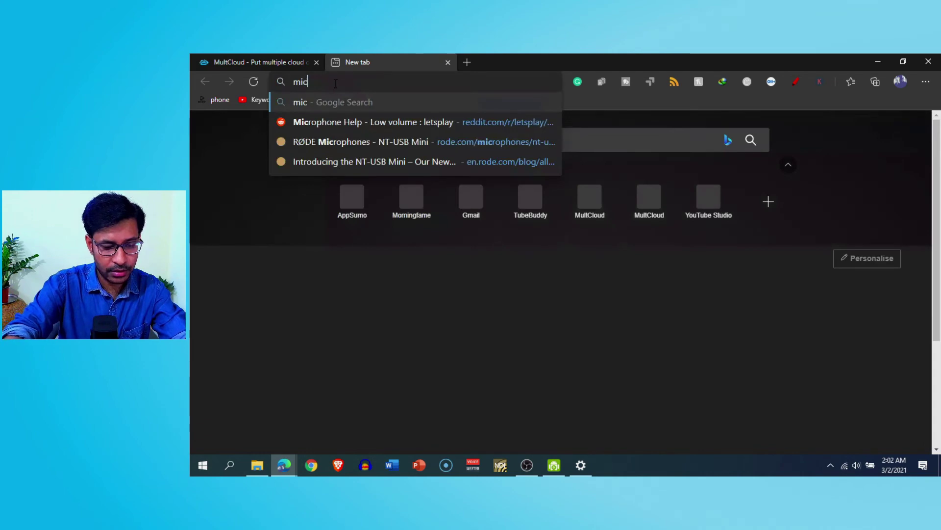
type("rosoft")
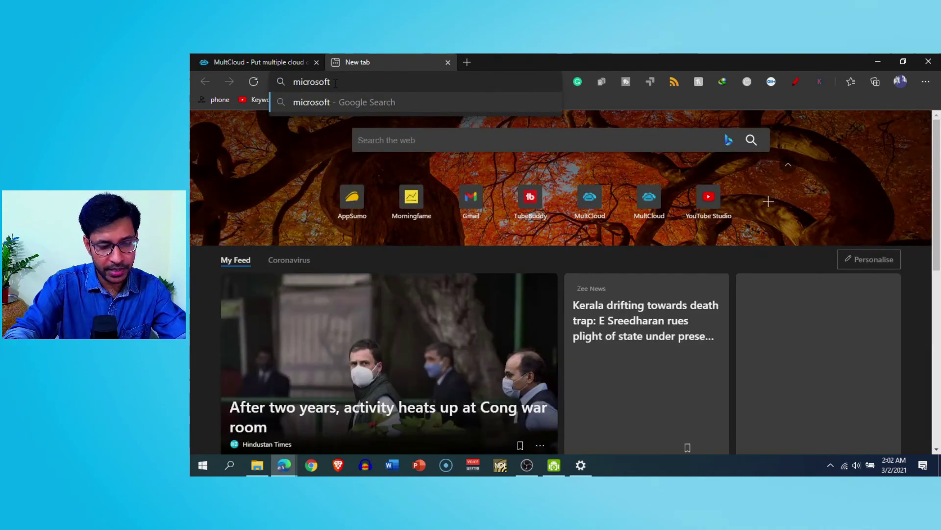
type(" 38=65")
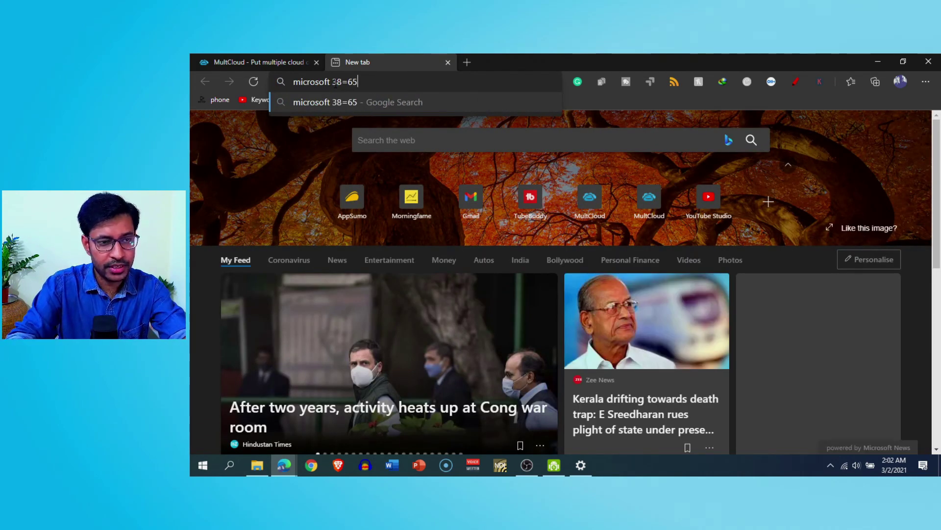
key("BackSpace")
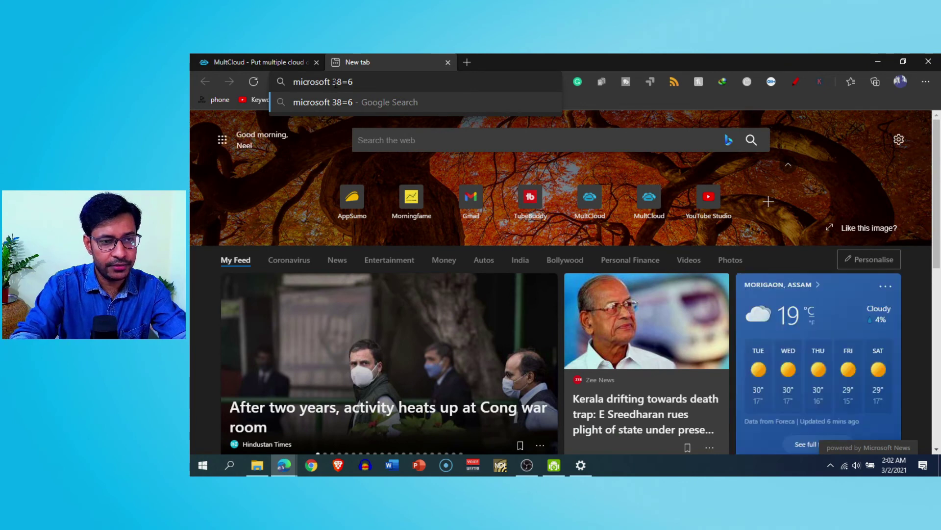
key("BackSpace")
key("BackSpace")
key("BackSpace")
type("65\\")
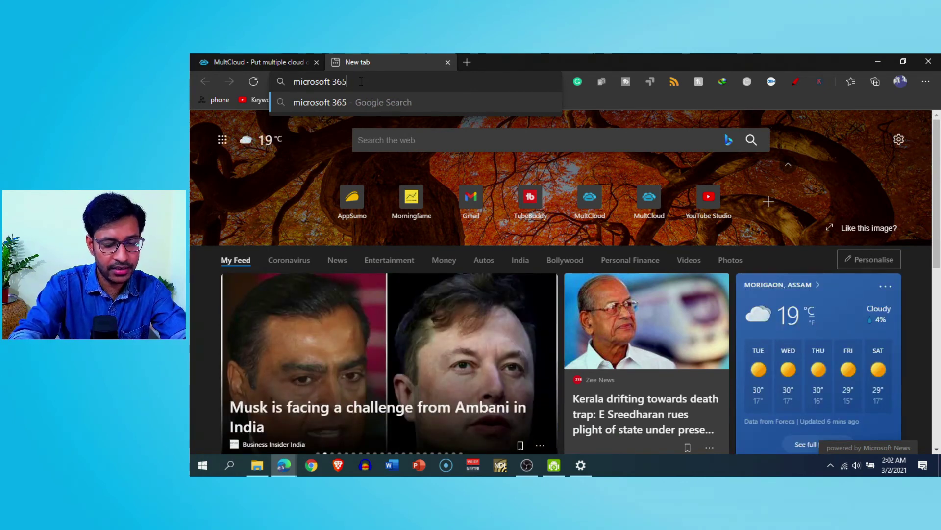
key("Return")
scroll(426, 262, "down", 2)
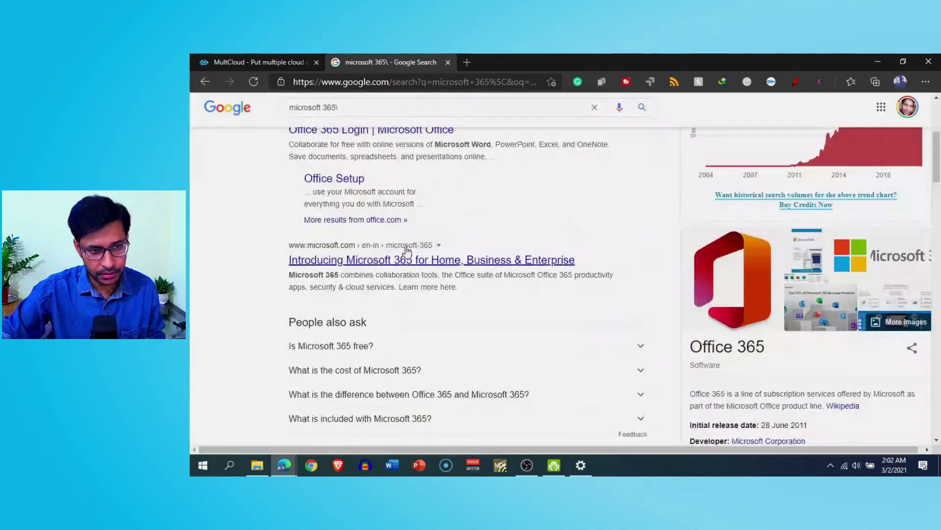
left_click(426, 263)
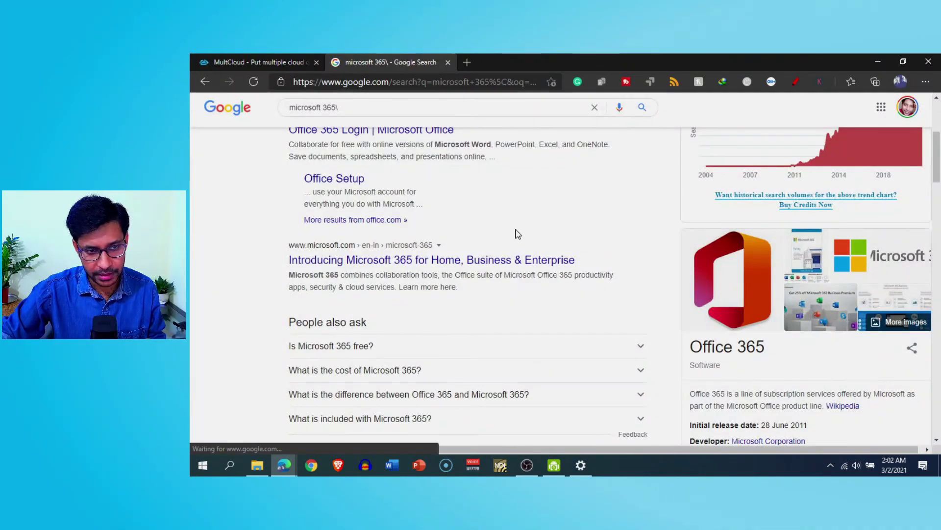